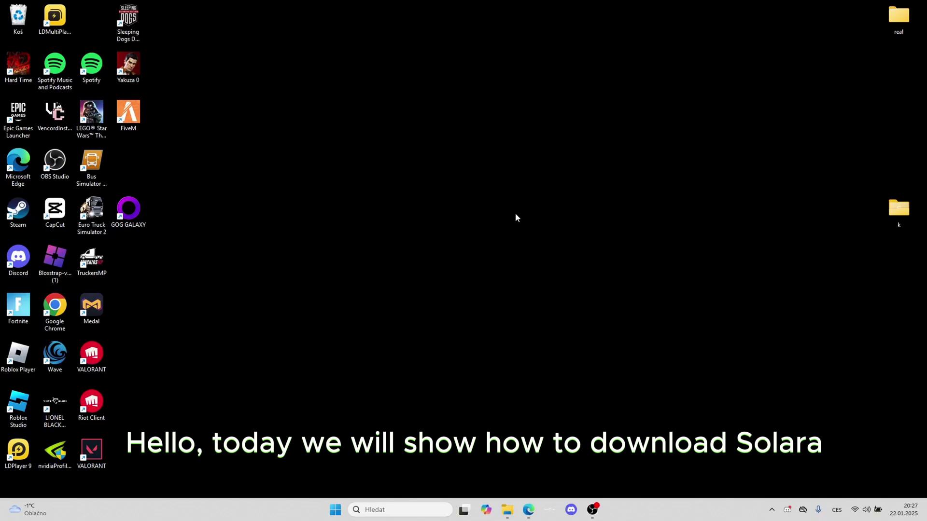
# Step: Bring up Edge showing the WeAreDevs list of Roblox exploits, including Solara
pyautogui.moveTo(524, 246); pyautogui.dragTo(361, 85)
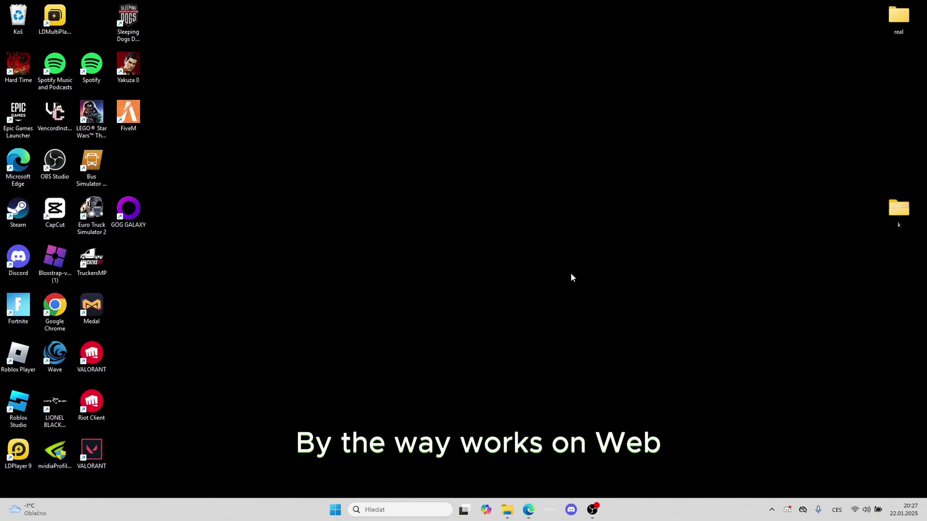
# Step: Open the Solara page on WeAreDevs and start the Solara download
pyautogui.click(529, 509)
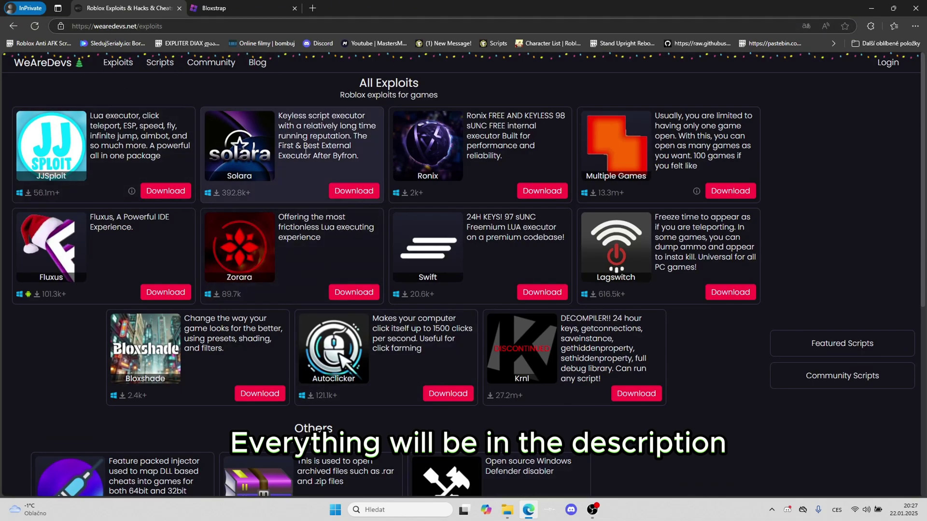
pyautogui.click(341, 190)
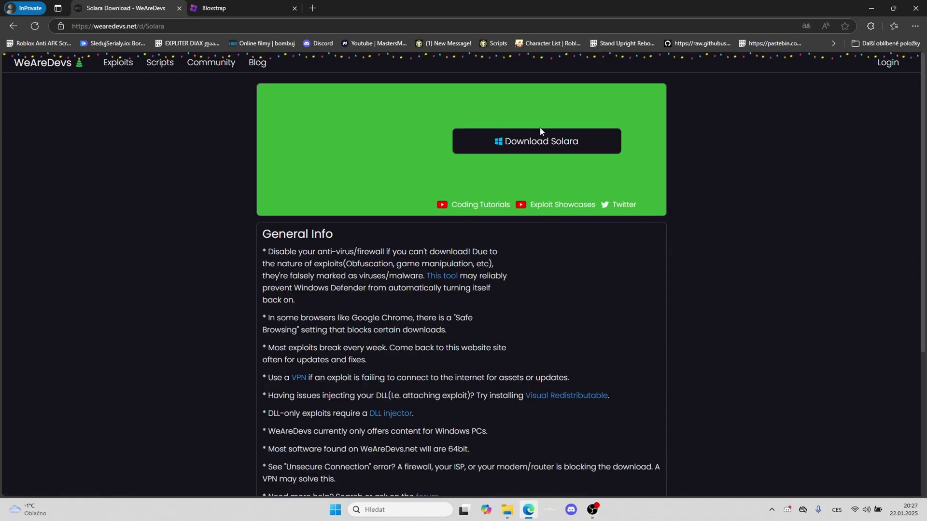
pyautogui.click(546, 146)
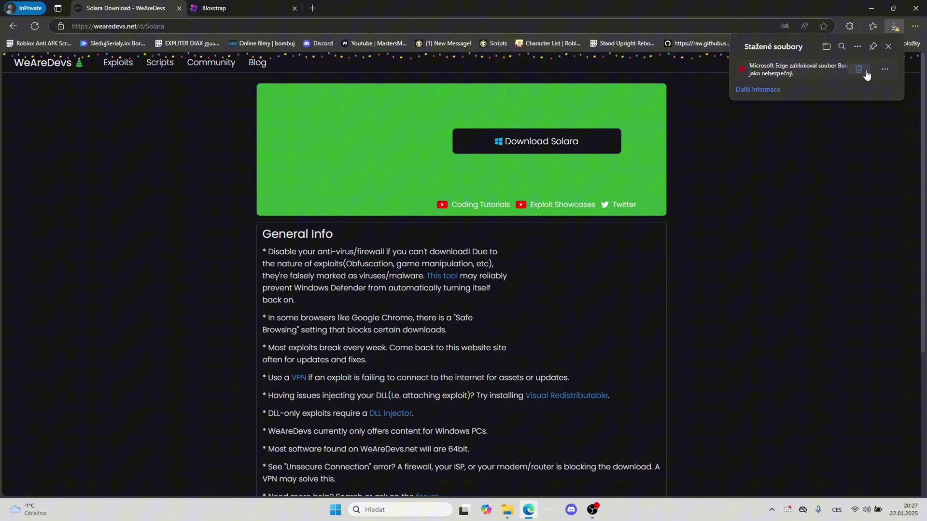
# Step: Keep the blocked BootstrapperNew.exe download despite Edge and SmartScreen warnings
pyautogui.click(883, 70)
pyautogui.click(854, 98)
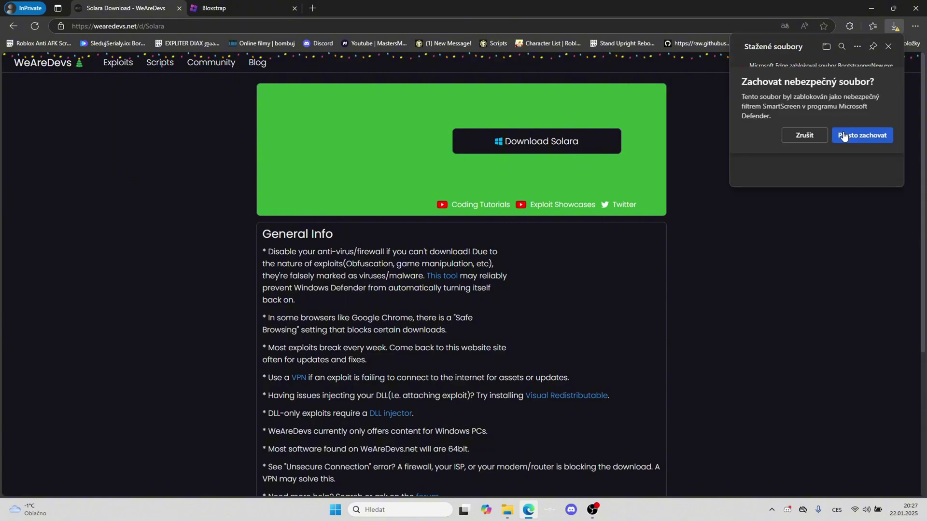
pyautogui.click(844, 137)
pyautogui.click(884, 74)
pyautogui.click(848, 106)
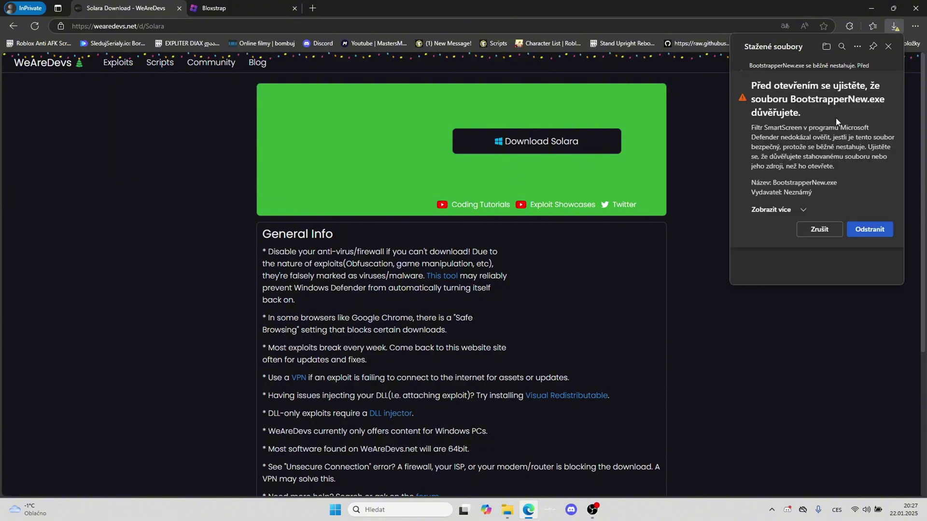
pyautogui.click(775, 210)
pyautogui.click(786, 224)
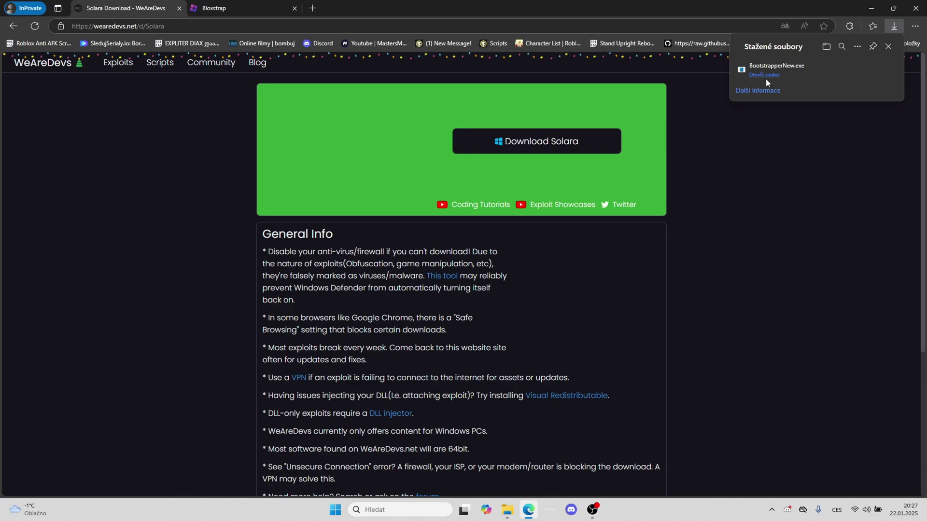
# Step: Minimise Edge and run BootstrapperNew.exe from the Downloads folder
pyautogui.click(872, 9)
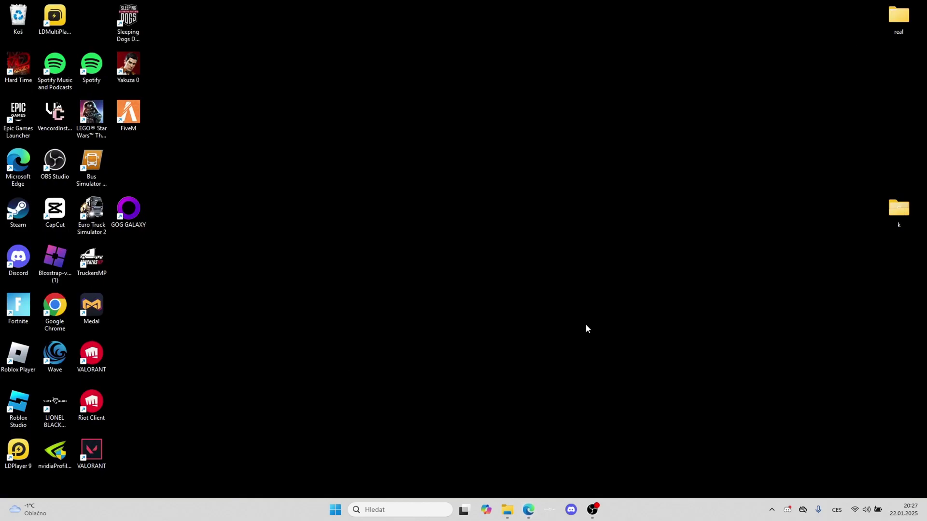
pyautogui.click(507, 510)
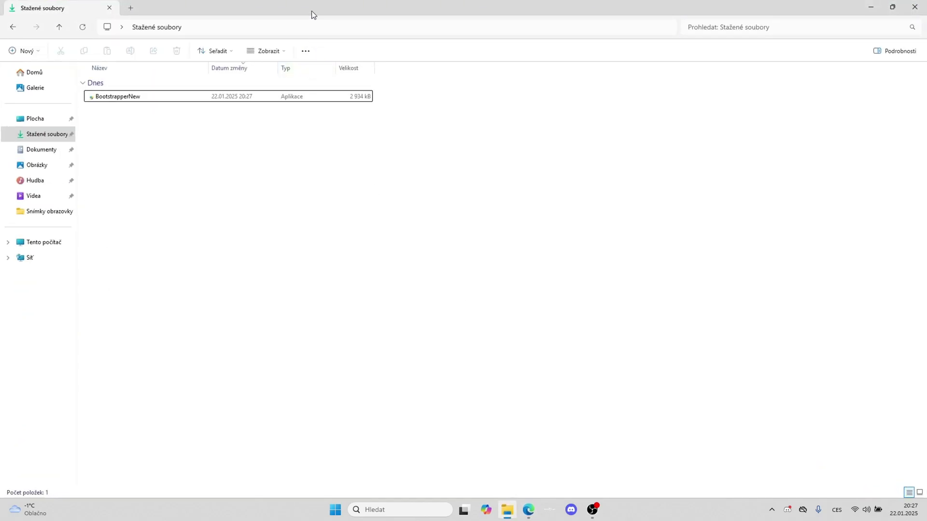
pyautogui.moveTo(312, 11); pyautogui.dragTo(380, 232)
pyautogui.click(274, 325)
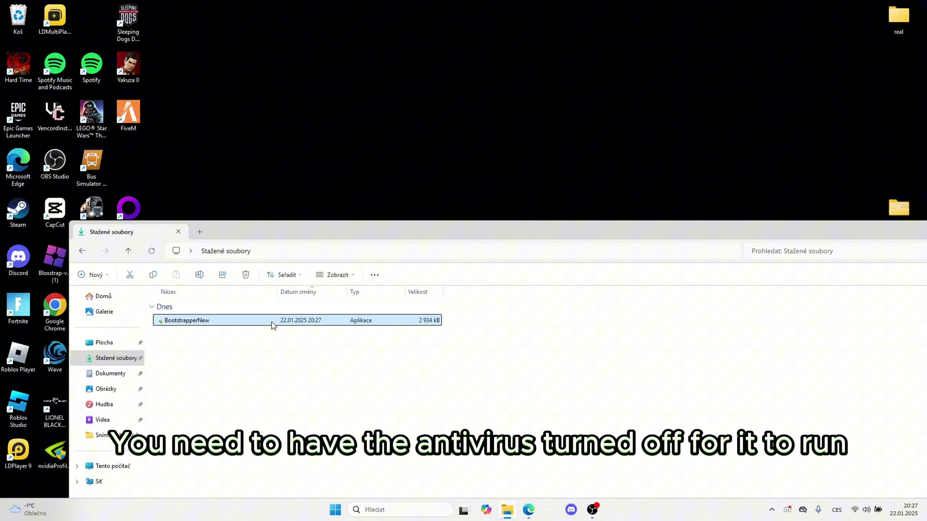
pyautogui.doubleClick(274, 325)
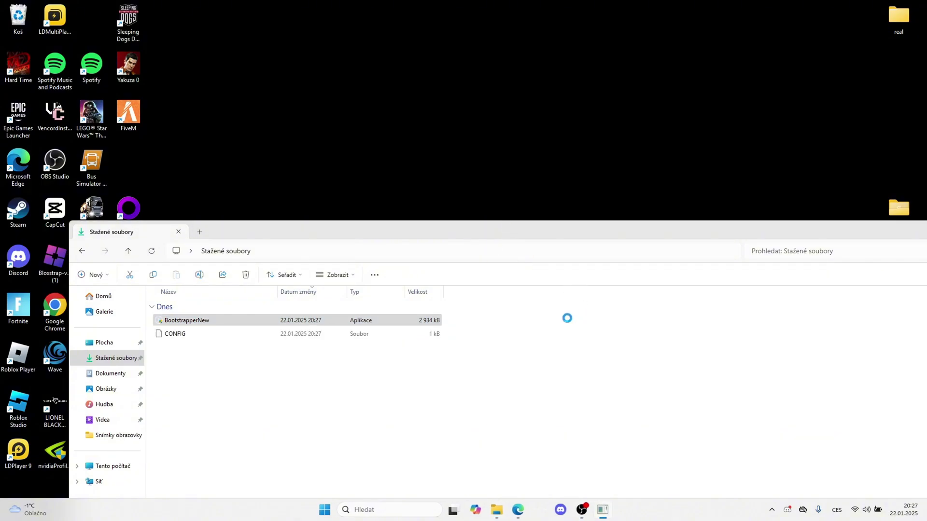
# Step: Install Solara to C:\ProgramData\Solara, then minimise the Solara v3 editor
pyautogui.click(492, 294)
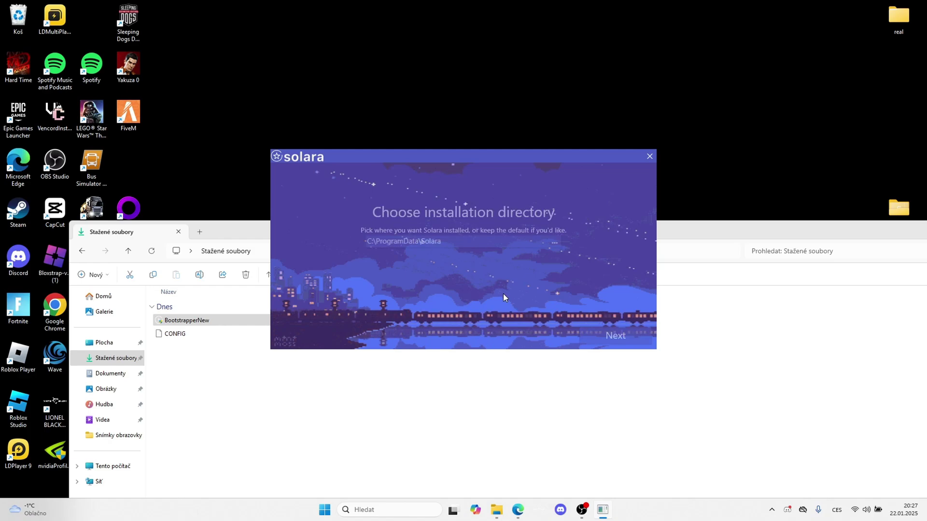
pyautogui.click(616, 335)
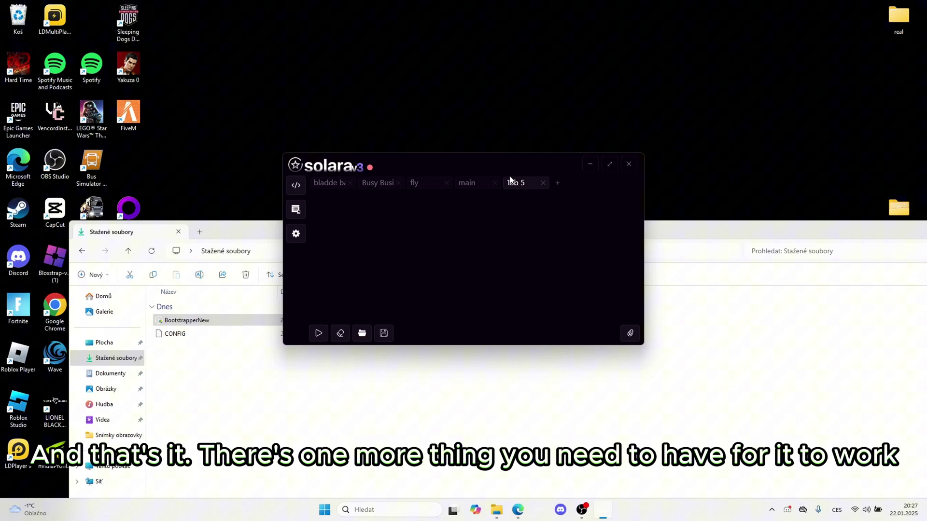
pyautogui.click(589, 166)
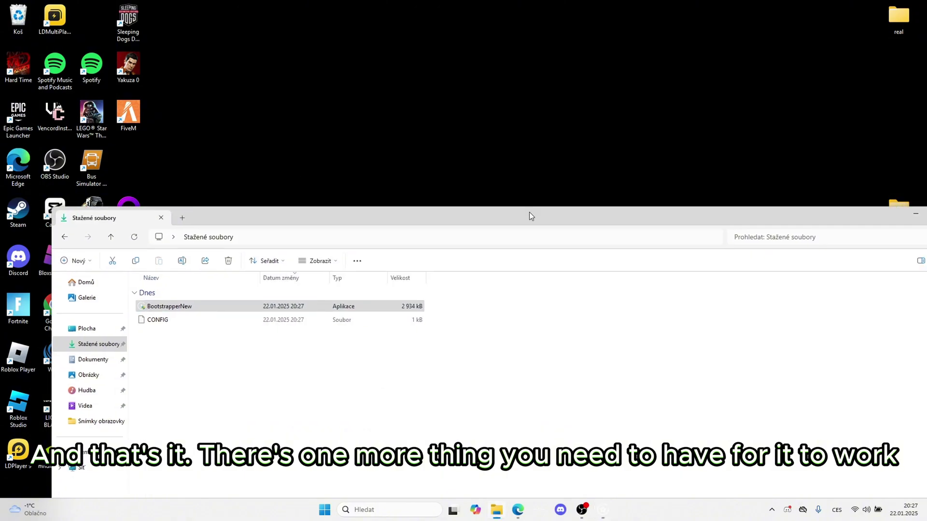
# Step: Minimise Explorer and switch Edge to the Bloxstrap website tab
pyautogui.moveTo(529, 225); pyautogui.dragTo(507, 101)
pyautogui.click(808, 86)
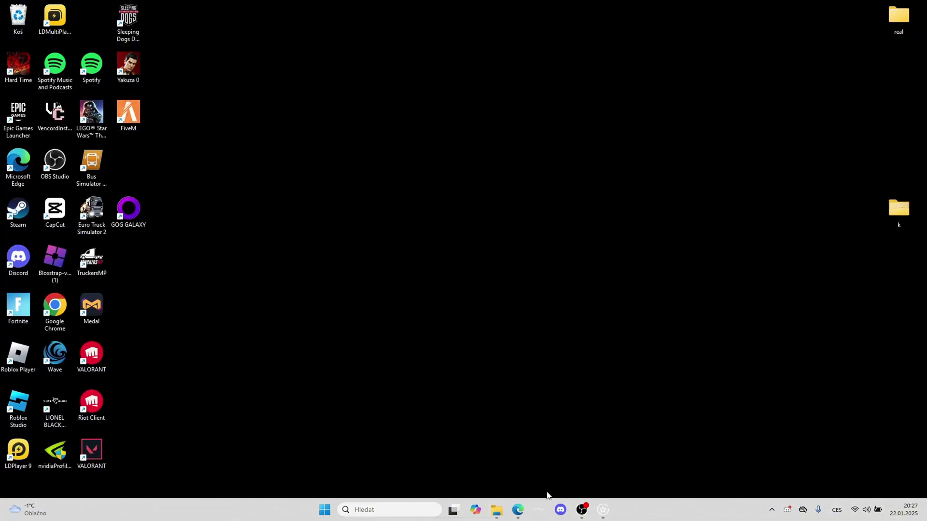
pyautogui.click(518, 509)
pyautogui.click(237, 10)
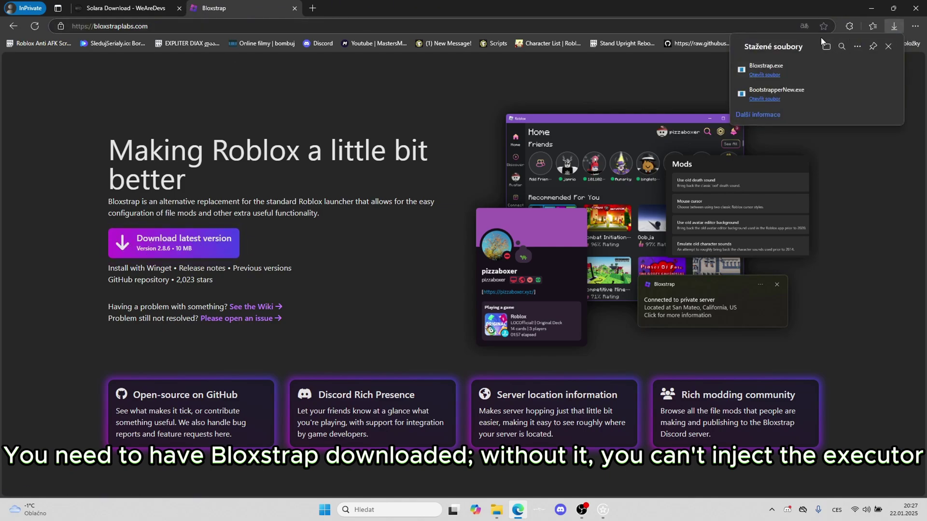
# Step: Minimise Edge and launch the Bloxstrap installer from Downloads
pyautogui.click(871, 8)
pyautogui.click(498, 510)
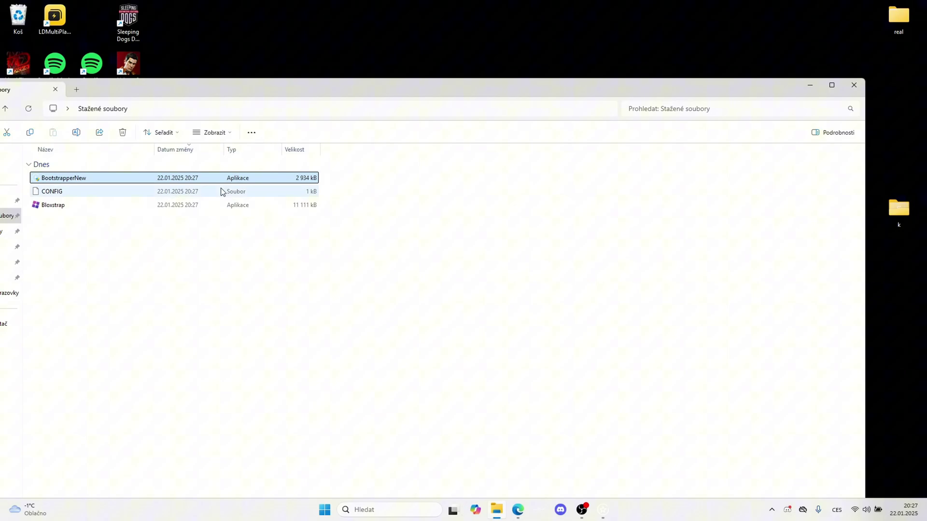
pyautogui.moveTo(207, 93); pyautogui.dragTo(305, 142)
pyautogui.click(209, 212)
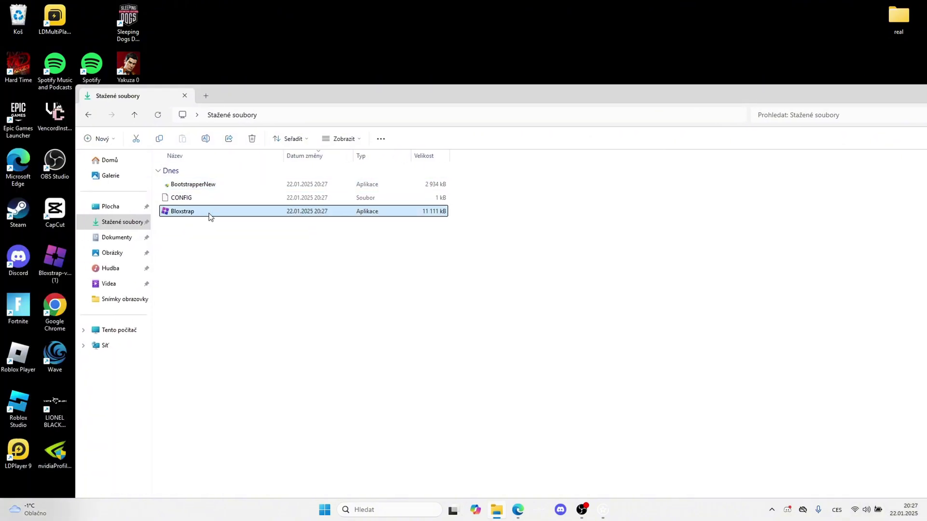
# Step: Set the Bloxstrap installer language to English and close the Downloads window
pyautogui.click(515, 246)
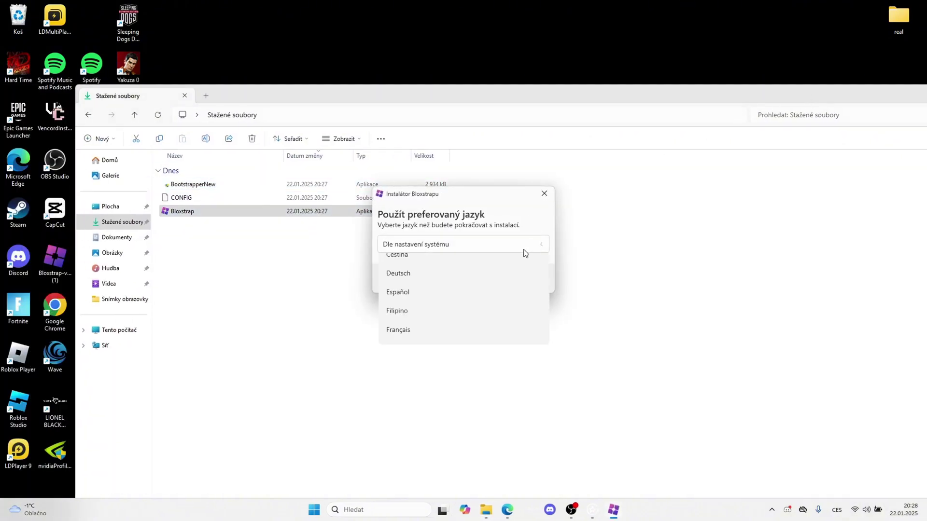
pyautogui.click(403, 283)
pyautogui.click(523, 278)
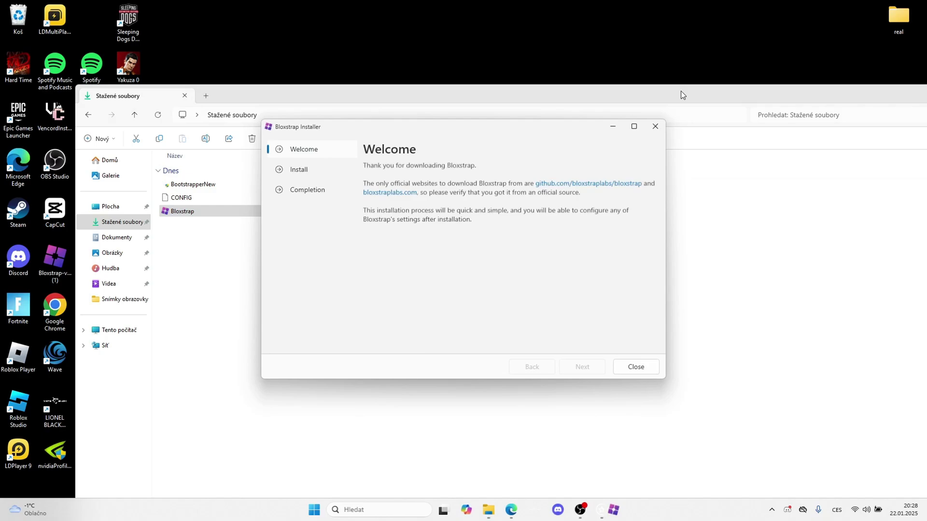
pyautogui.moveTo(680, 90); pyautogui.dragTo(567, 95)
pyautogui.click(776, 97)
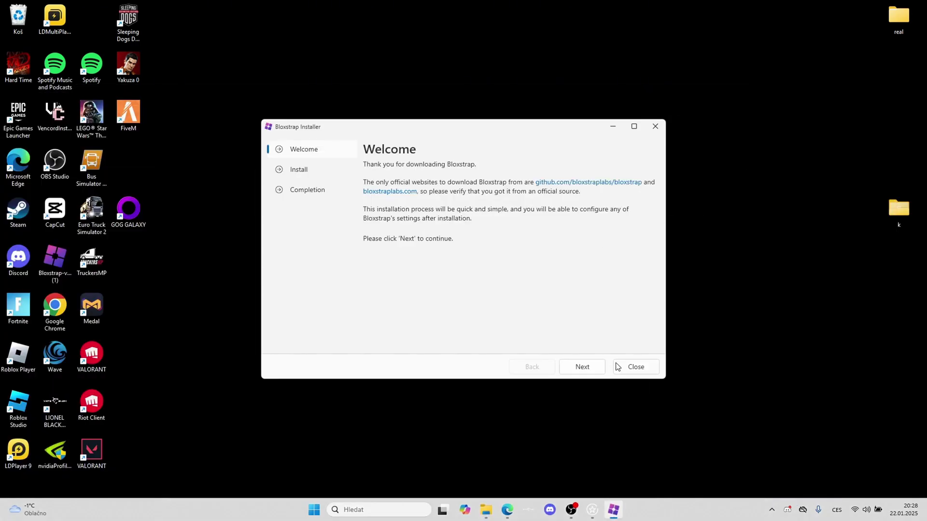
# Step: Install Bloxstrap, then choose 'Install and launch Roblox'
pyautogui.click(584, 367)
pyautogui.click(583, 367)
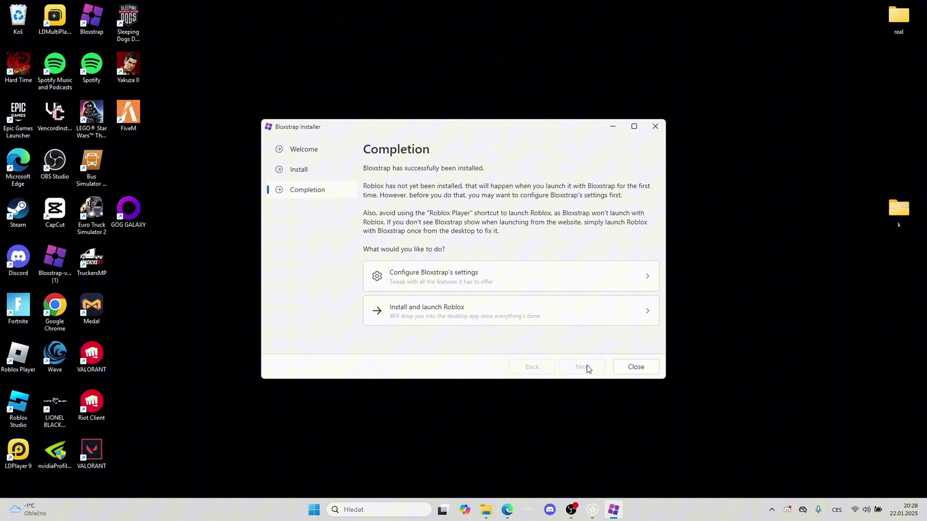
pyautogui.click(407, 308)
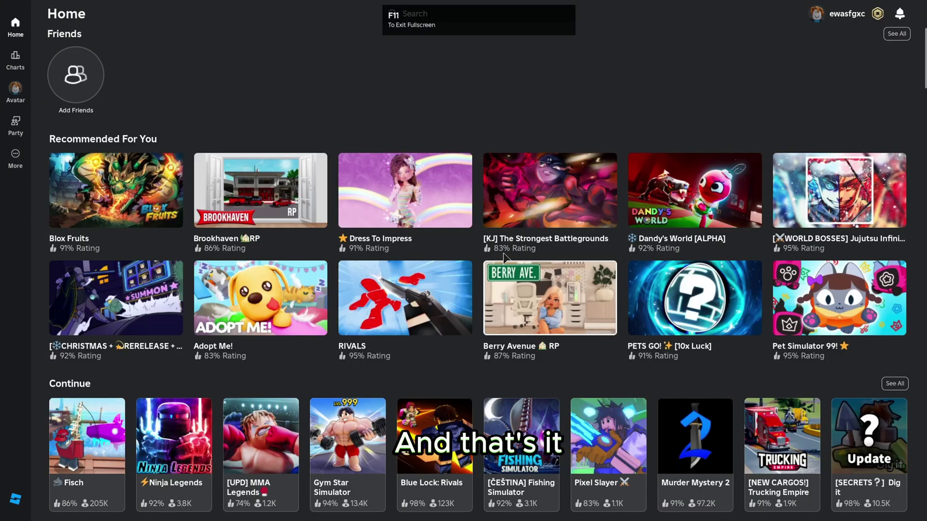
pyautogui.scroll(-5, 551, 218)
pyautogui.scroll(5, 551, 144)
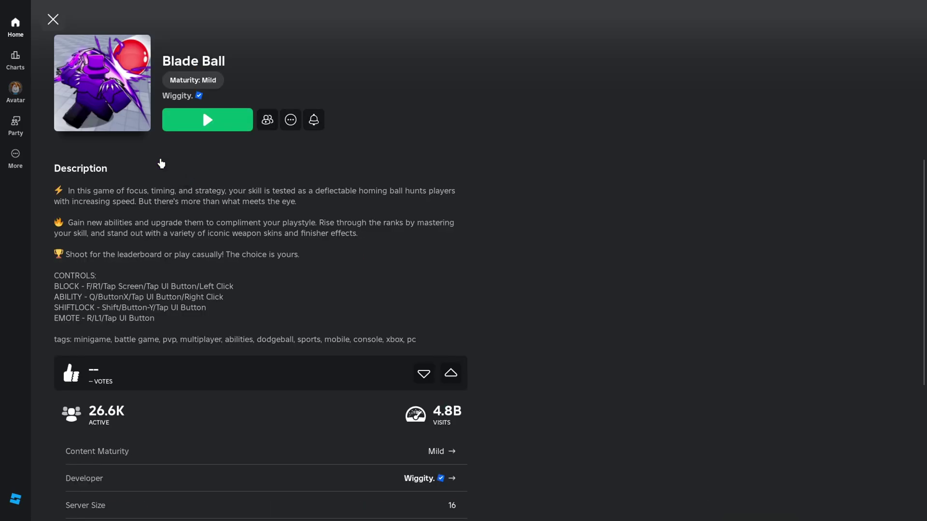
# Step: Join a Blade Ball server from its Roblox game page
pyautogui.click(221, 125)
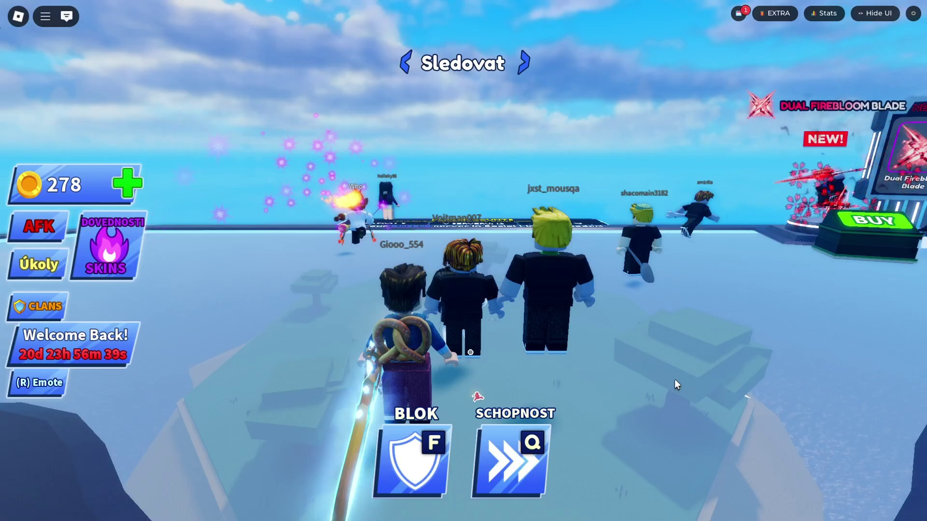
# Step: Exit fullscreen with F11 and execute the Plutonium loadstring in Solara
pyautogui.press('F11')
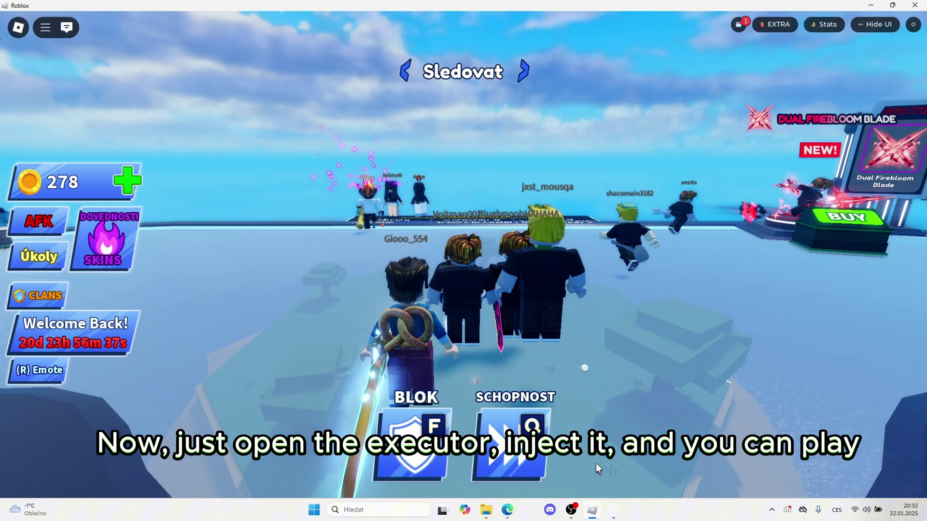
pyautogui.click(593, 510)
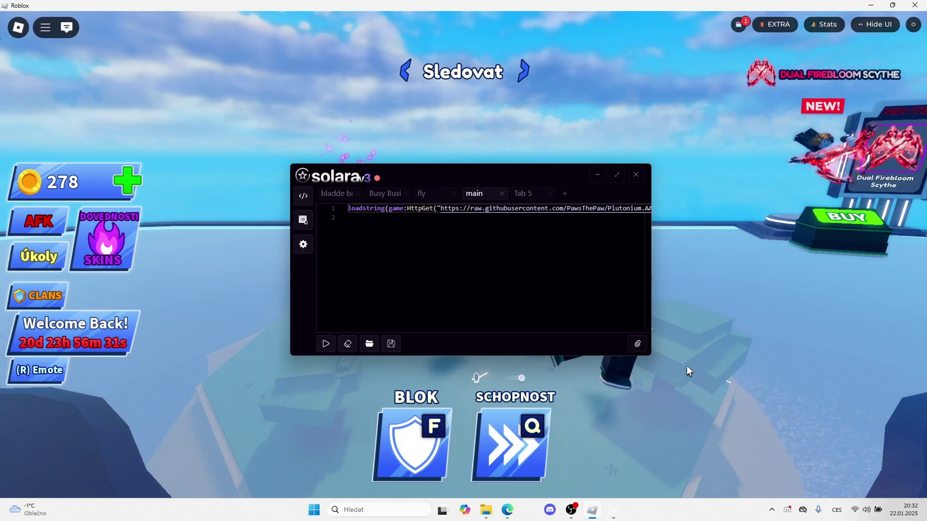
pyautogui.click(327, 343)
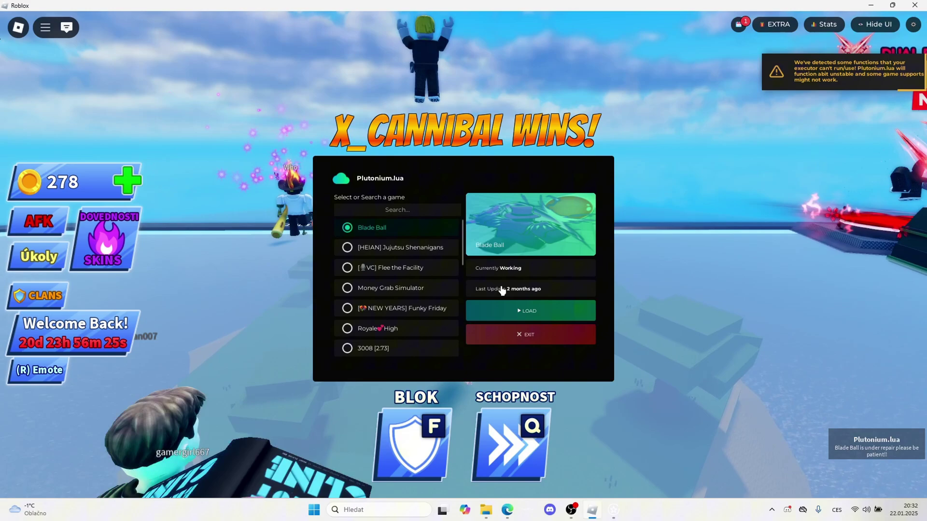
pyautogui.scroll(-3, 395, 276)
pyautogui.scroll(3, 394, 275)
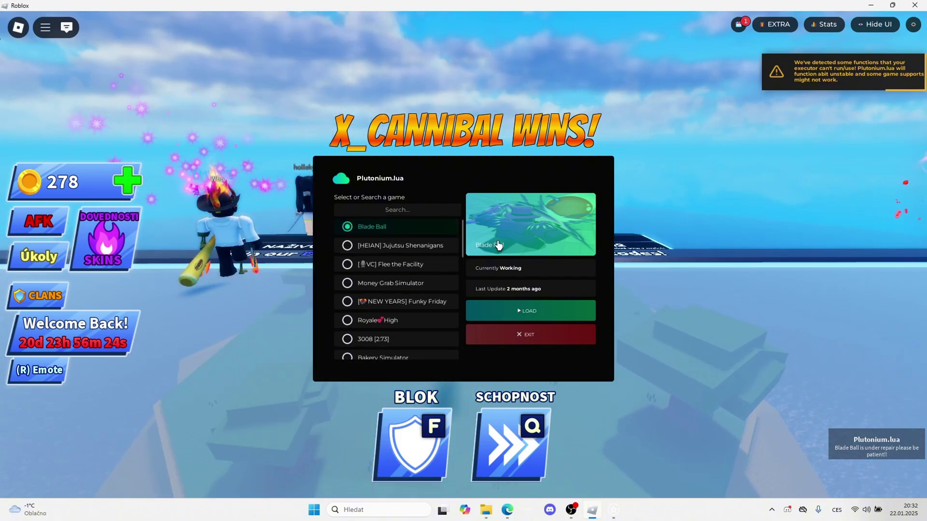
# Step: Load Plutonium's Blade Ball script and show its Main Auto Parry page
pyautogui.click(531, 310)
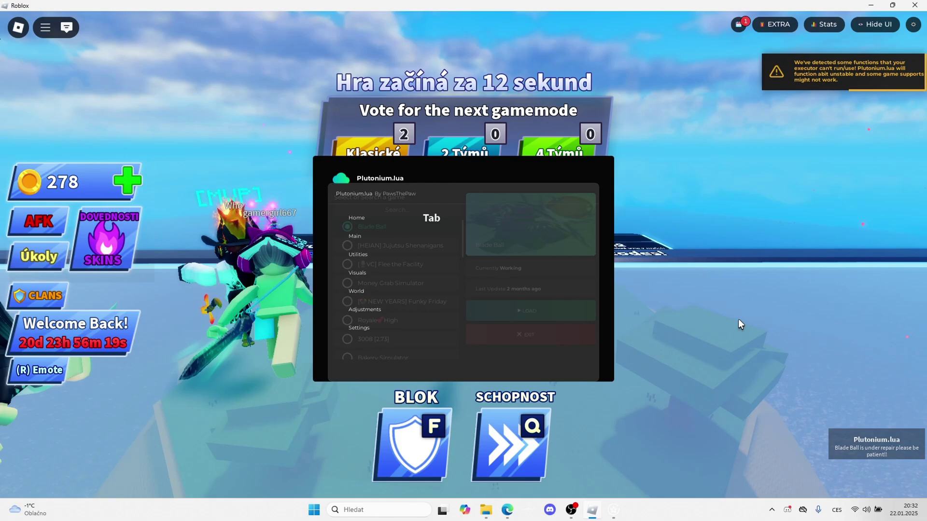
pyautogui.click(354, 236)
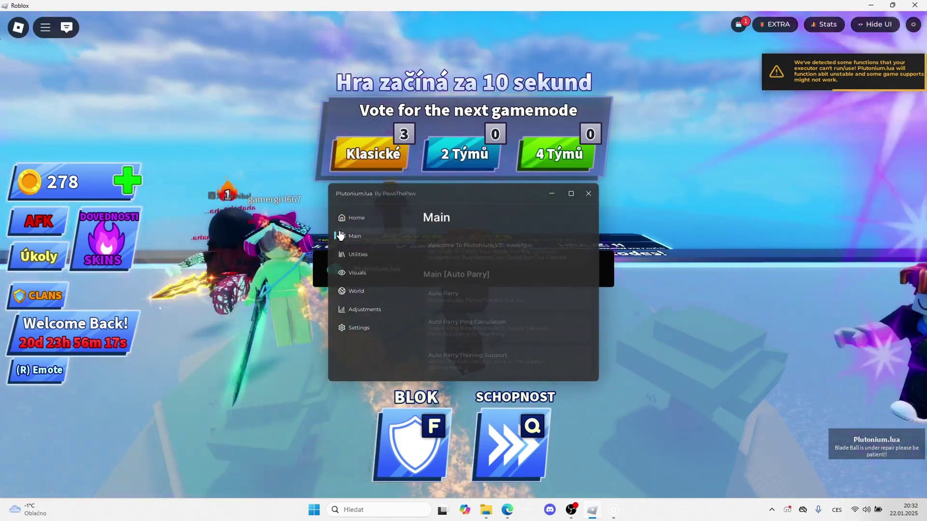
pyautogui.scroll(-3, 566, 297)
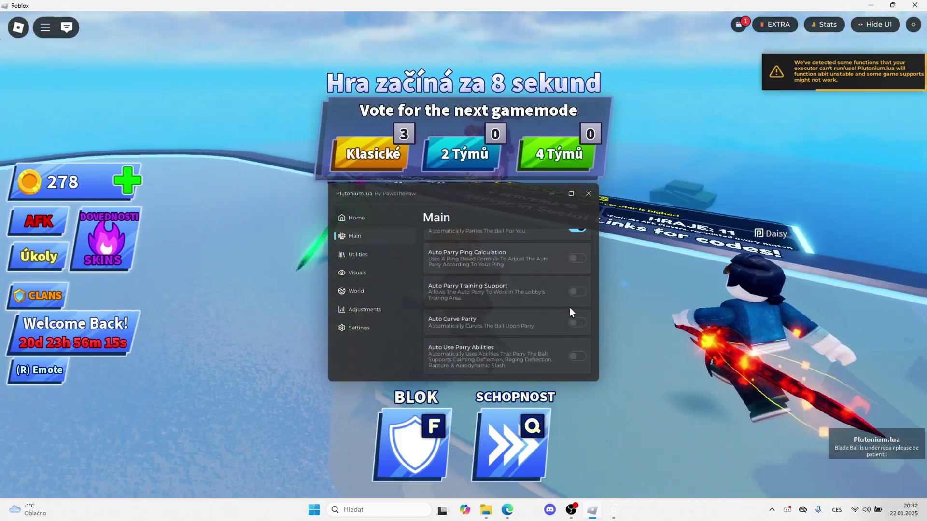
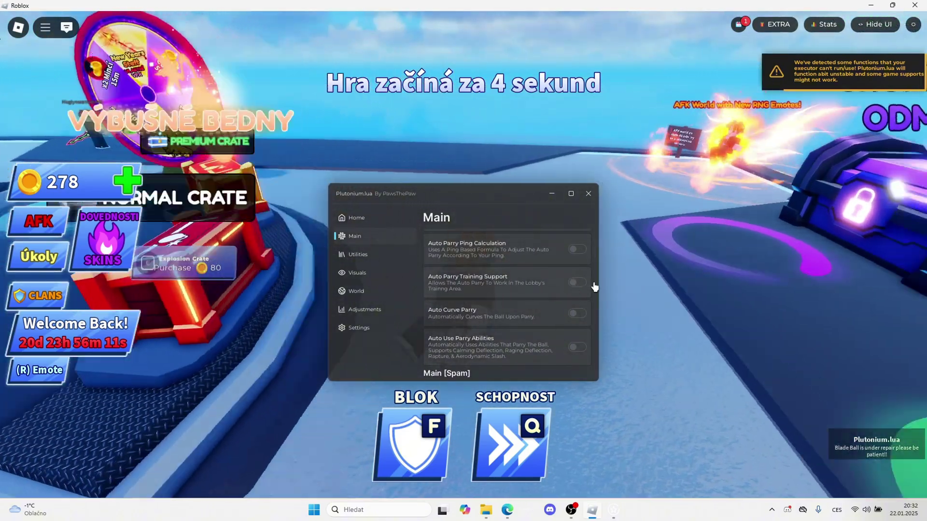
pyautogui.scroll(-4, 585, 289)
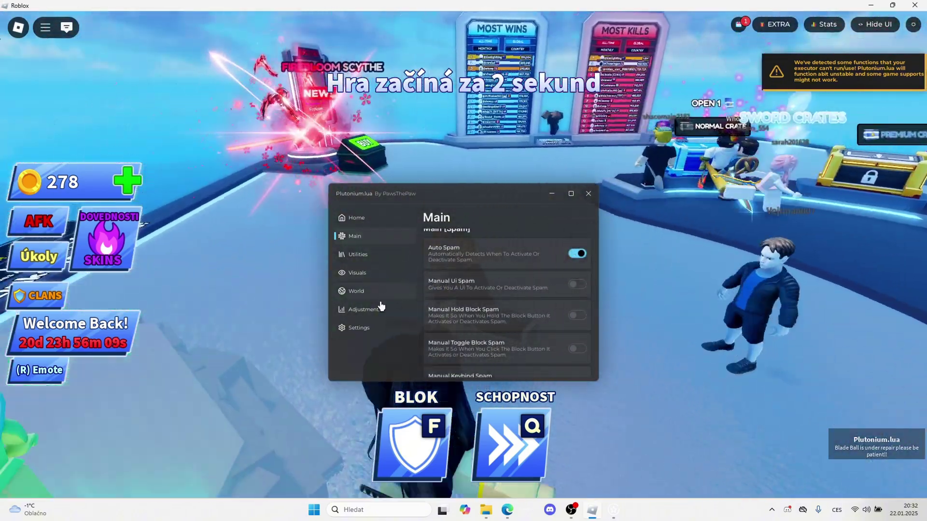
# Step: Review the auto parry Adjustments tab, then hide the Plutonium.lua menu with LeftControl
pyautogui.click(365, 310)
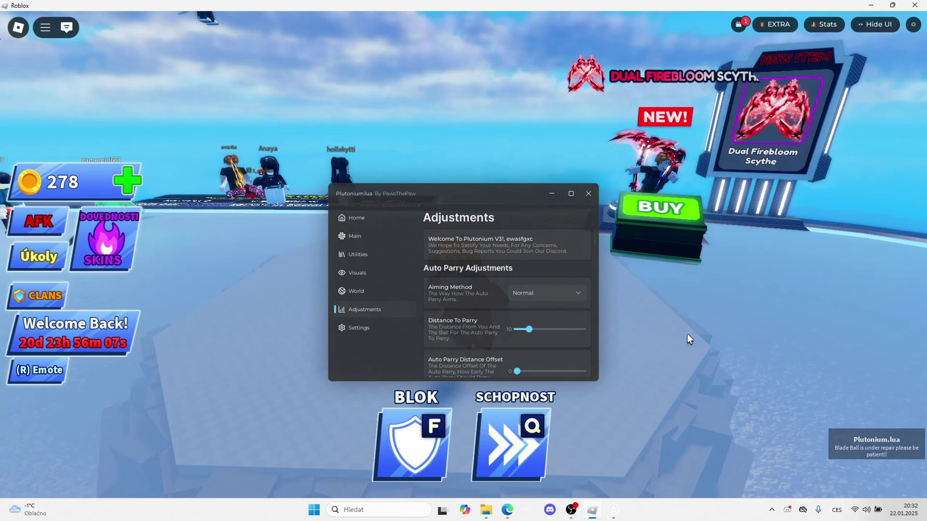
pyautogui.scroll(-3, 500, 312)
pyautogui.scroll(-2, 524, 325)
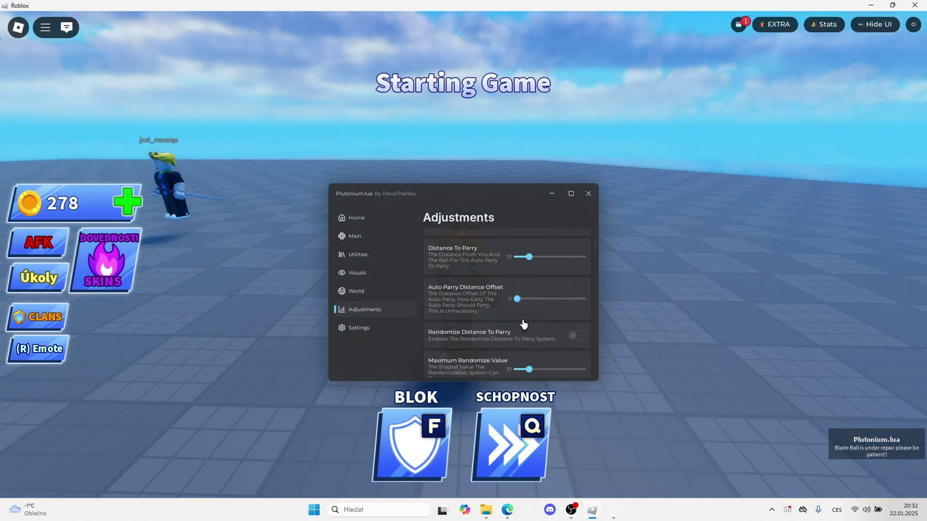
pyautogui.scroll(5, 523, 325)
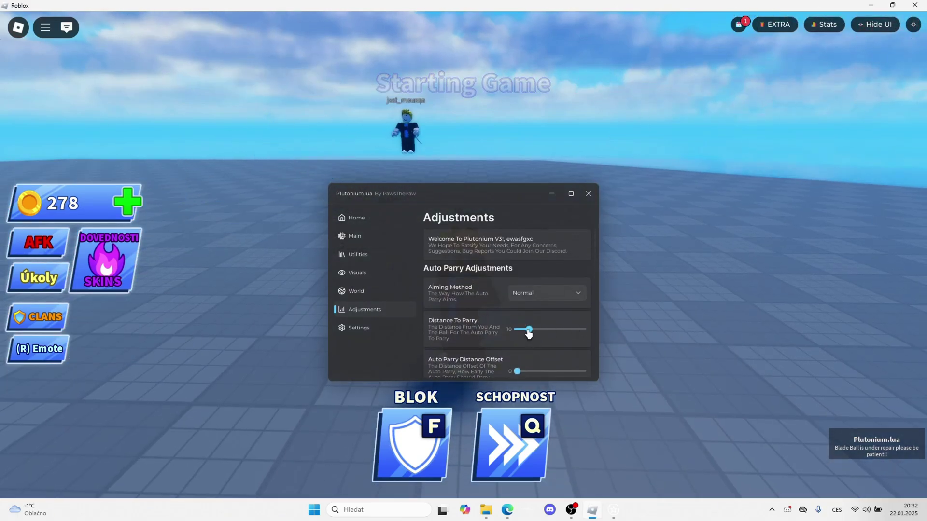
pyautogui.press('ctrl')
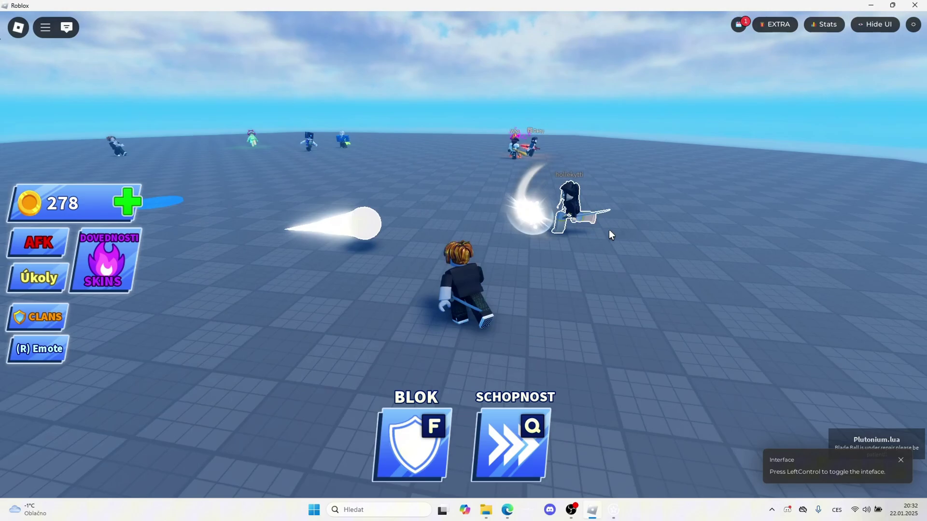